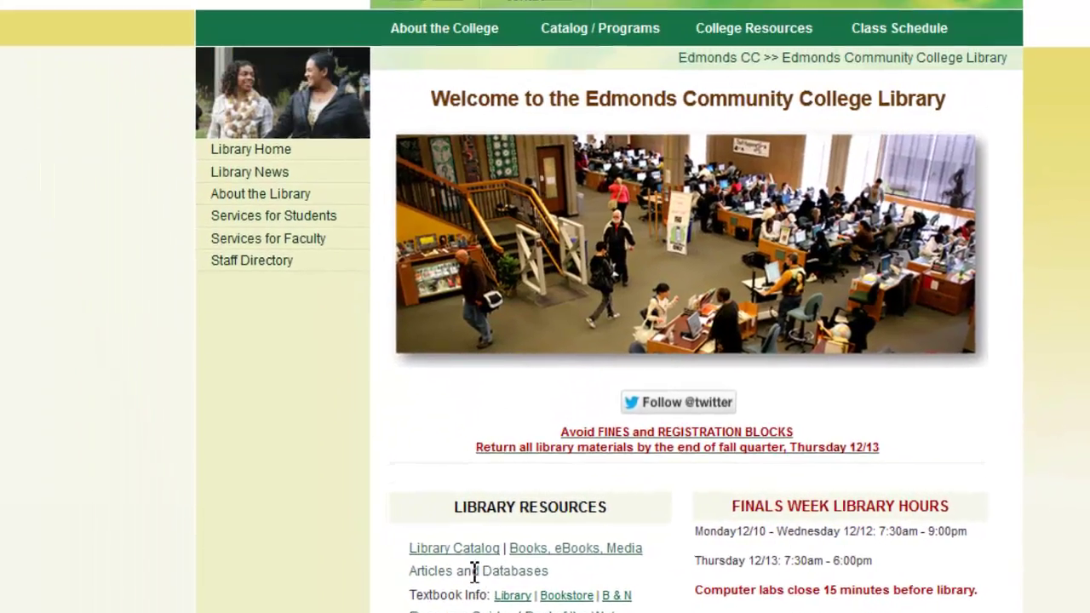
# Go to the Articles and Databases page from Library Resources on the library home page.
pyautogui.click(364, 283)
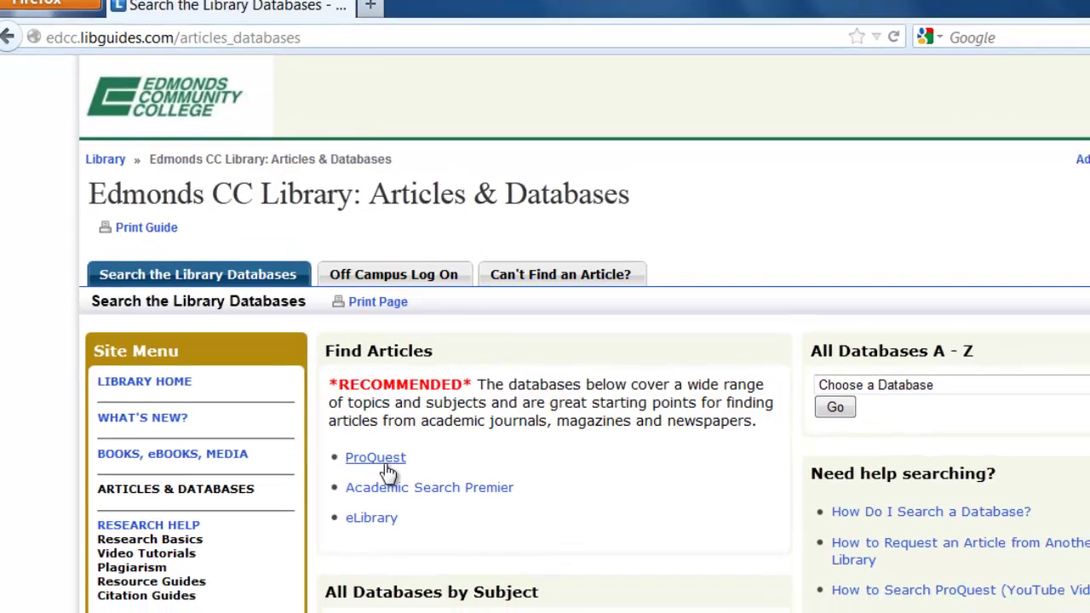
# Open the ProQuest database listed under Find Articles.
pyautogui.click(397, 481)
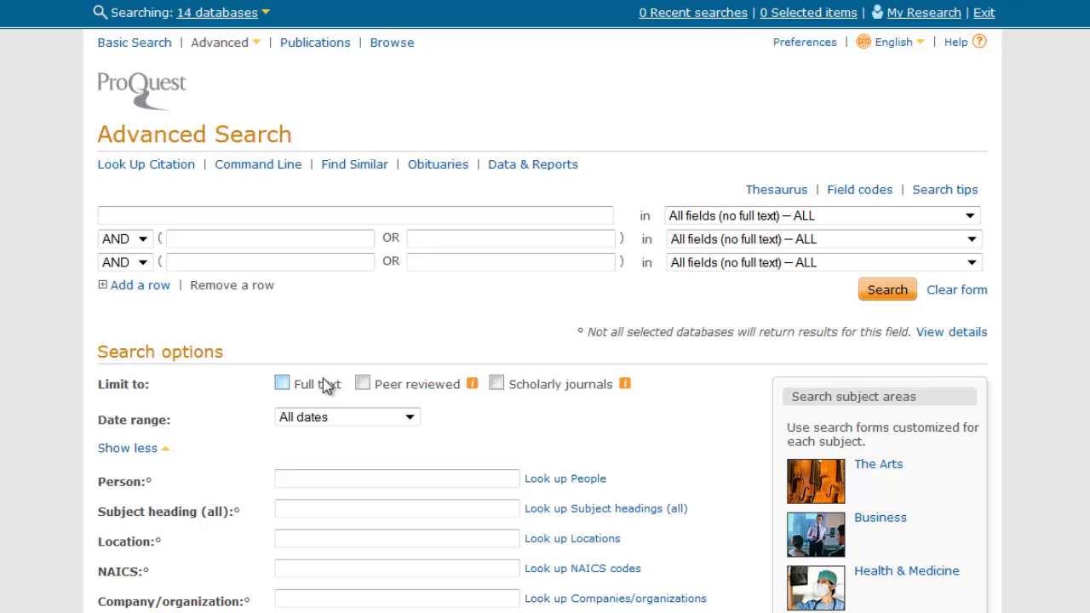
# Run an advanced search for 'concussions' AND 'sports', returning 17,244 results.
pyautogui.write('concussion')
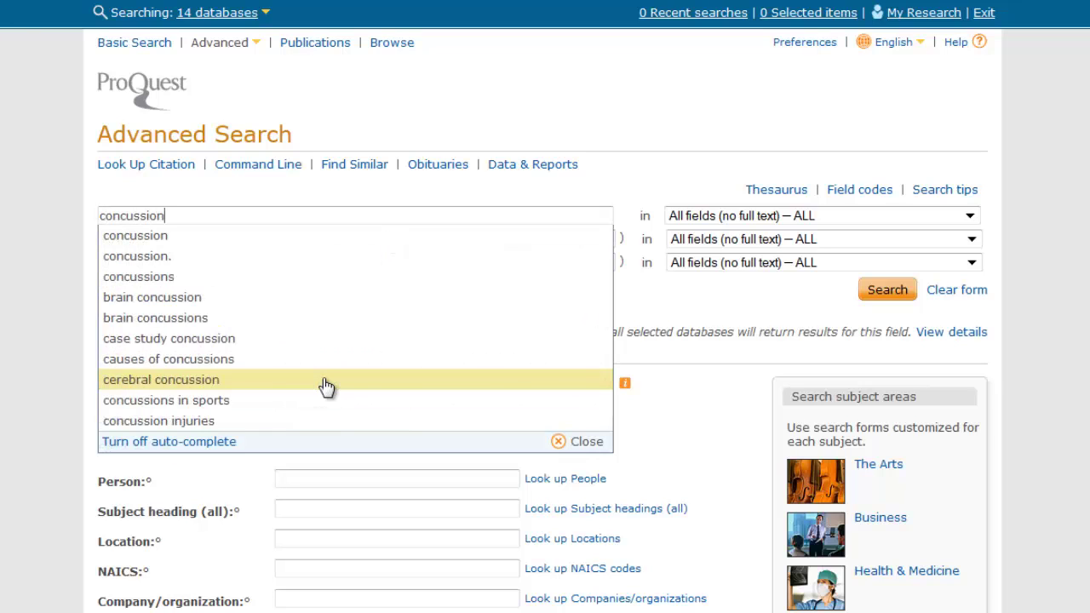
pyautogui.write('s')
pyautogui.press('Tab')
pyautogui.press('Tab')
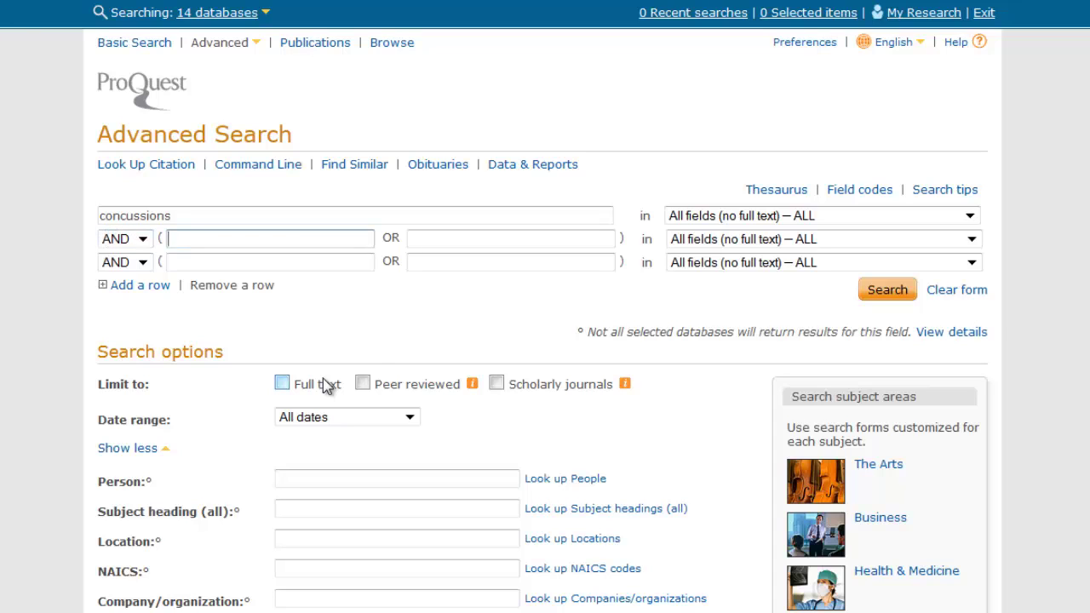
pyautogui.write('sports')
pyautogui.click(767, 288)
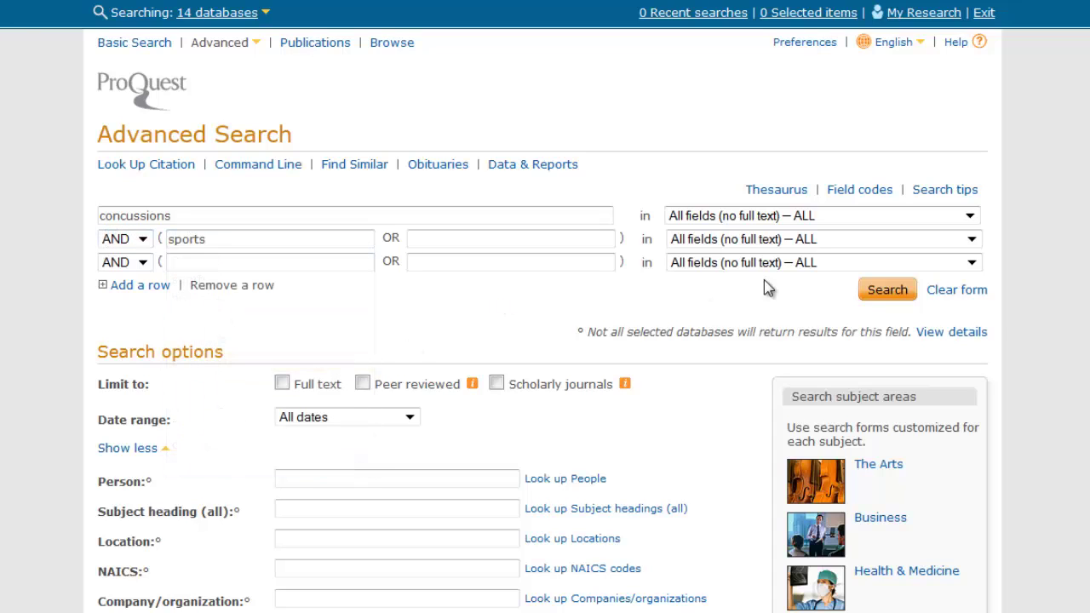
pyautogui.click(873, 300)
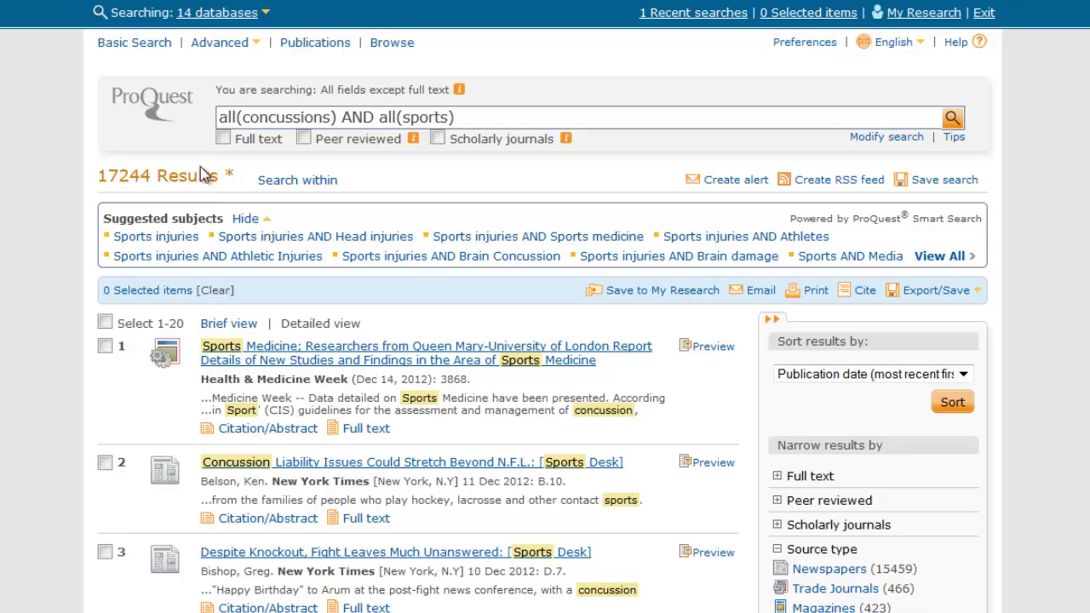
# Modify the query, replacing 'sports' with 'football', narrowing results to 5,025.
pyautogui.click(862, 141)
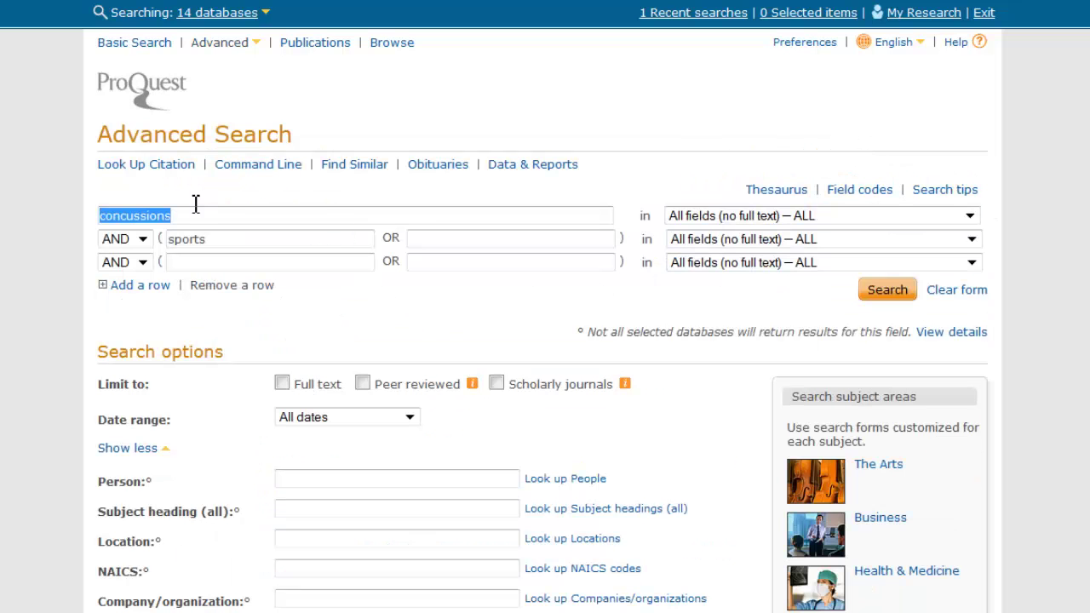
pyautogui.doubleClick(204, 242)
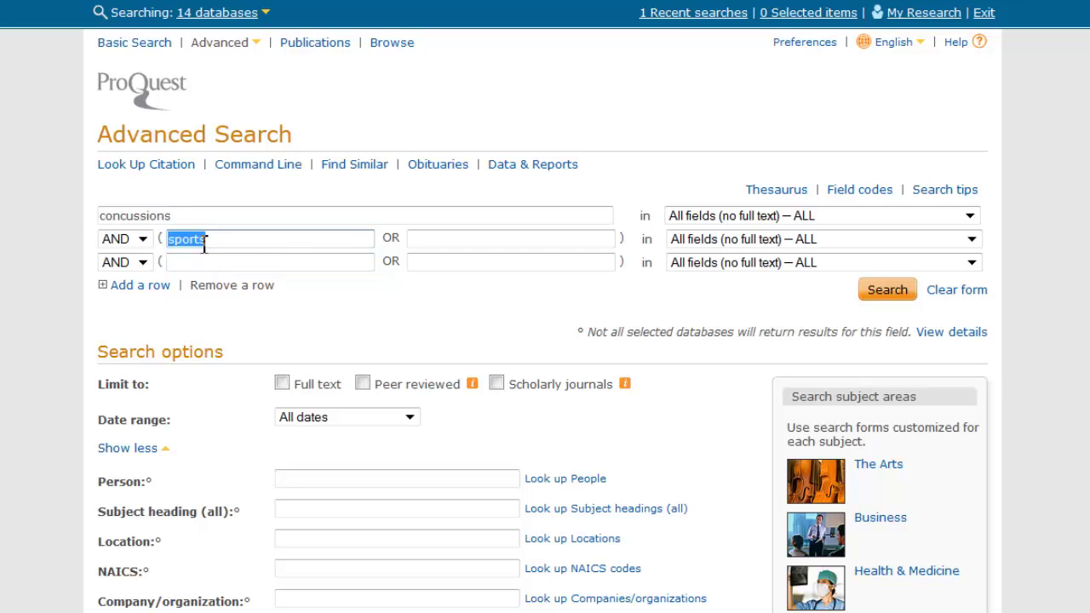
pyautogui.write('football')
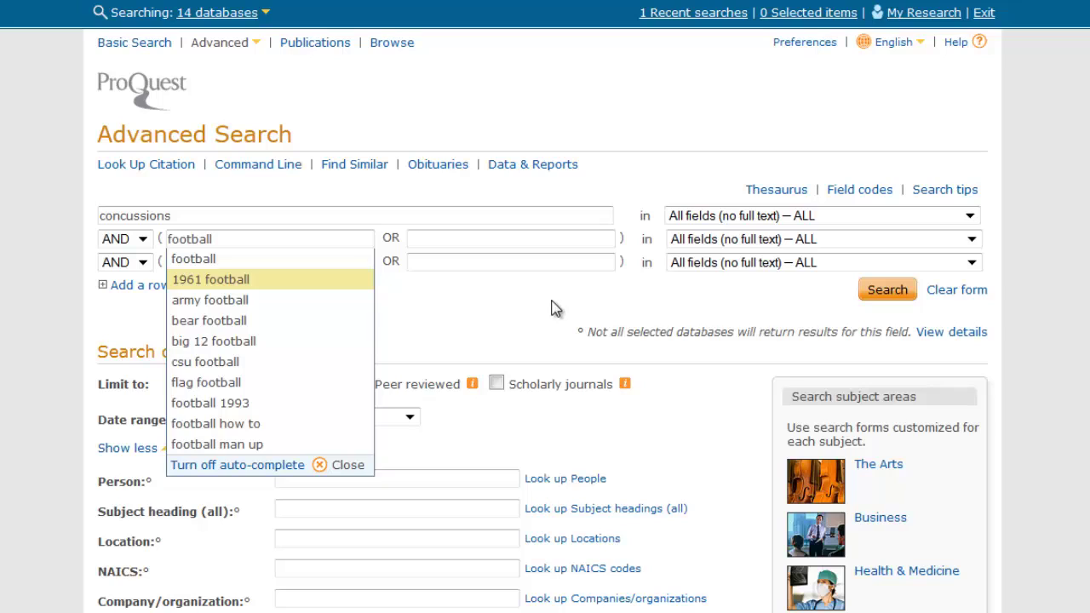
pyautogui.click(941, 349)
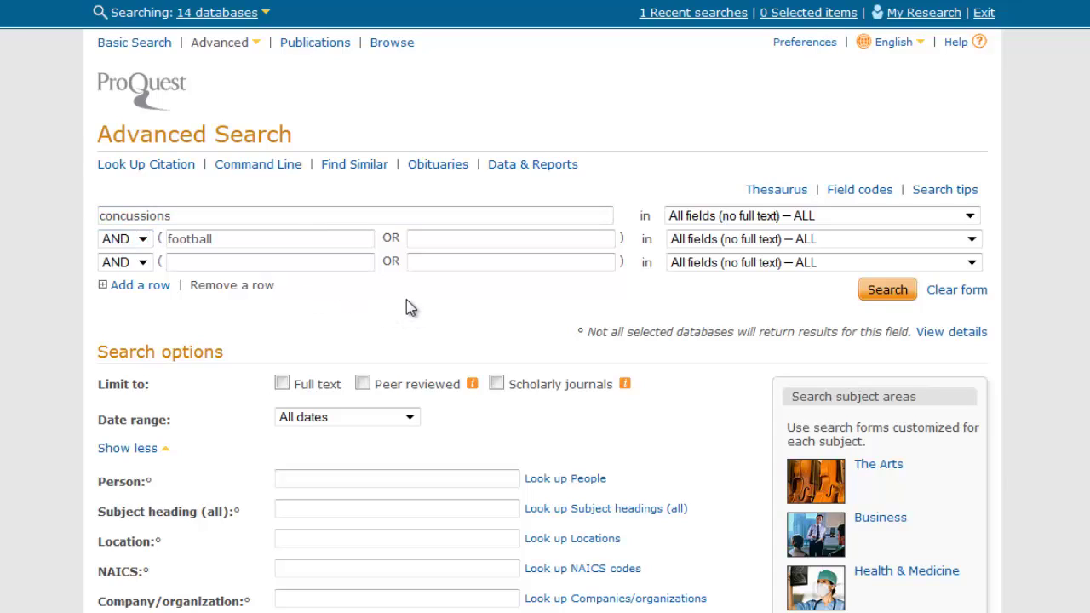
pyautogui.click(869, 294)
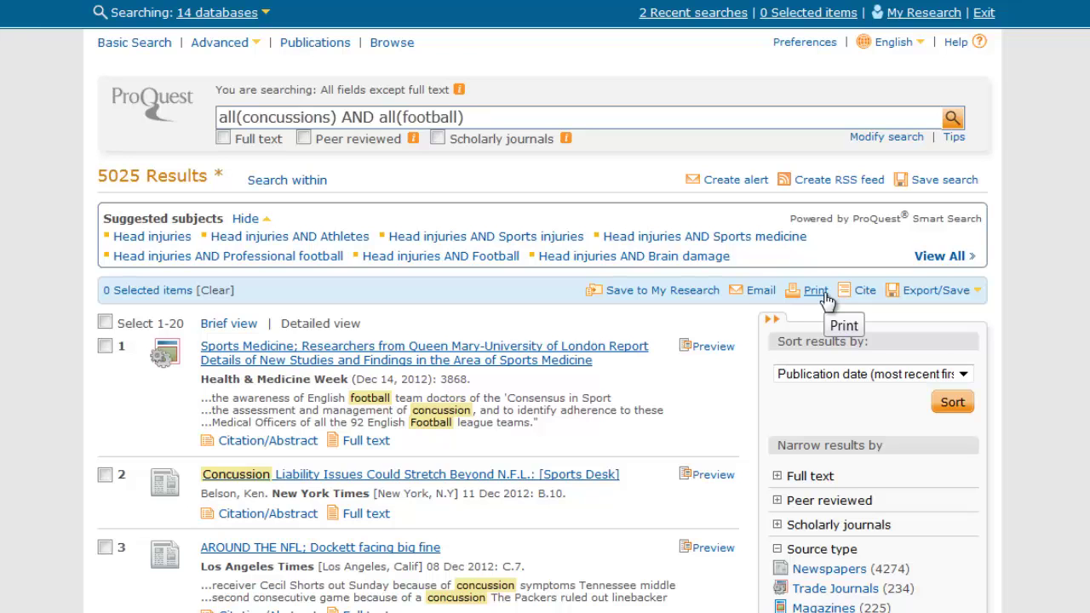
pyautogui.scroll(-5, 652, 382)
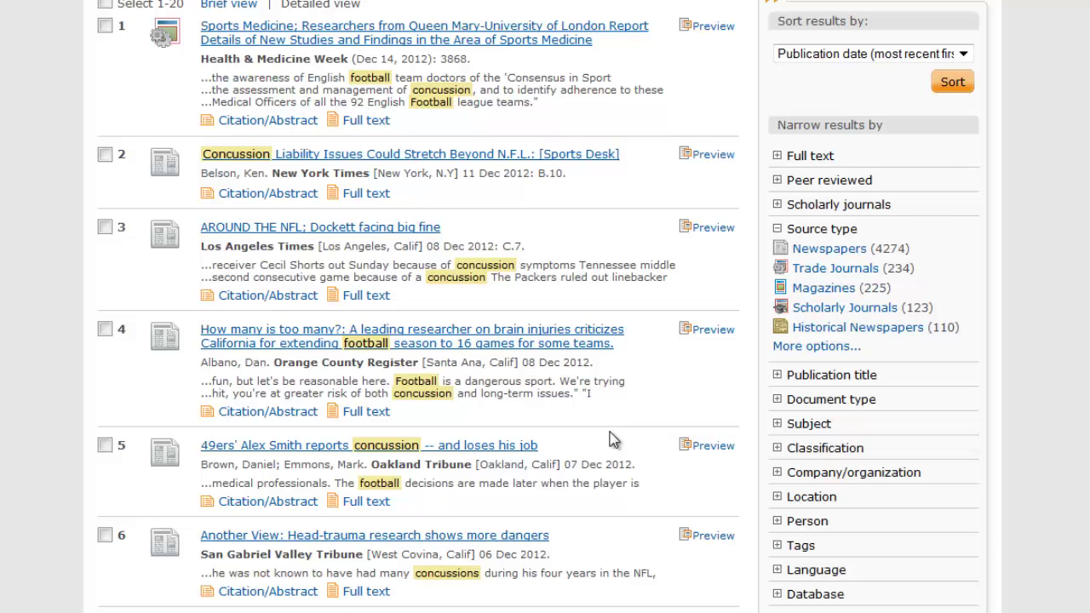
pyautogui.scroll(5, 609, 440)
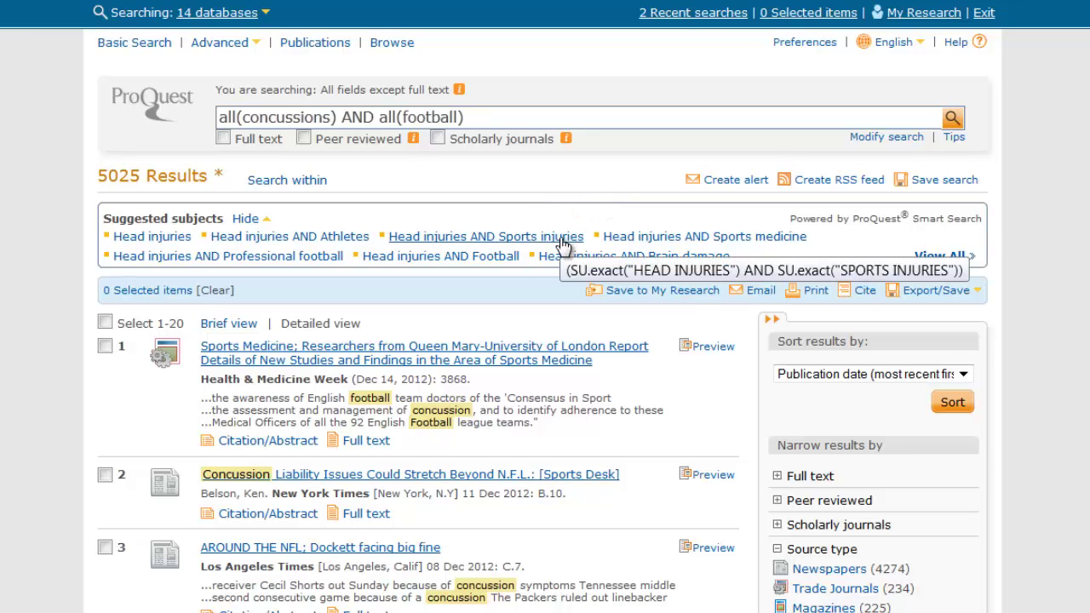
# Revise the search to 'head injuries' AND 'football' AND 'youth', returning 676 results.
pyautogui.click(877, 138)
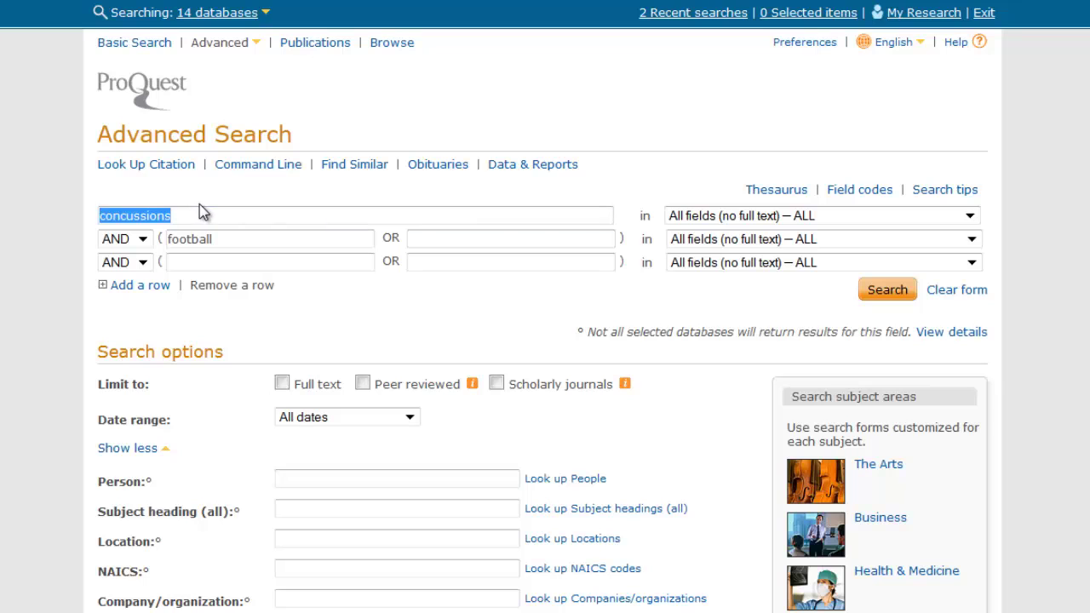
pyautogui.write('head in')
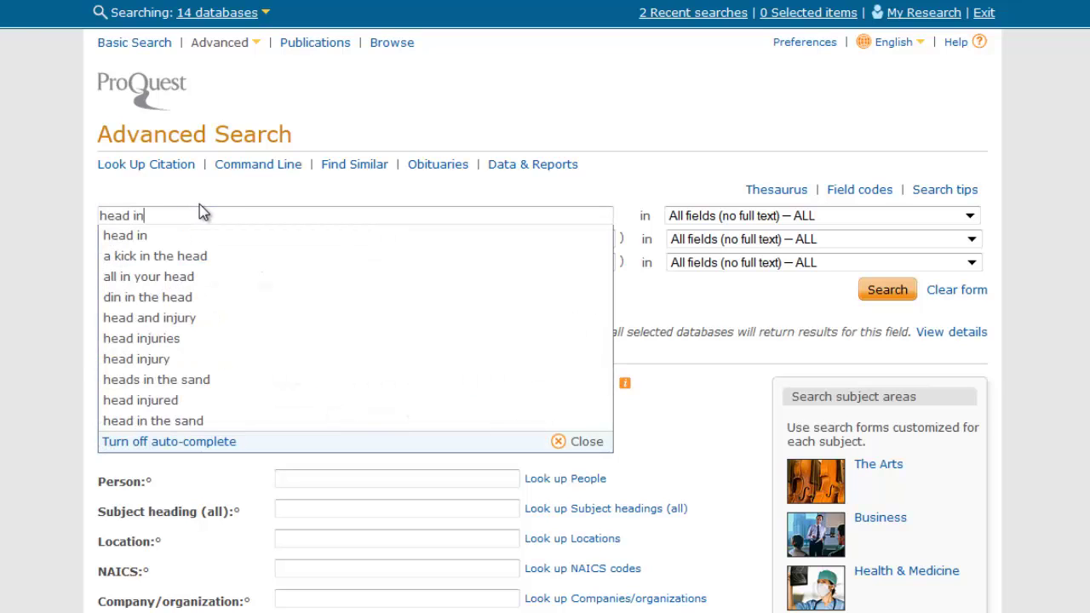
pyautogui.write('juries')
pyautogui.press('Tab')
pyautogui.press('Tab')
pyautogui.press('Tab')
pyautogui.press('Tab')
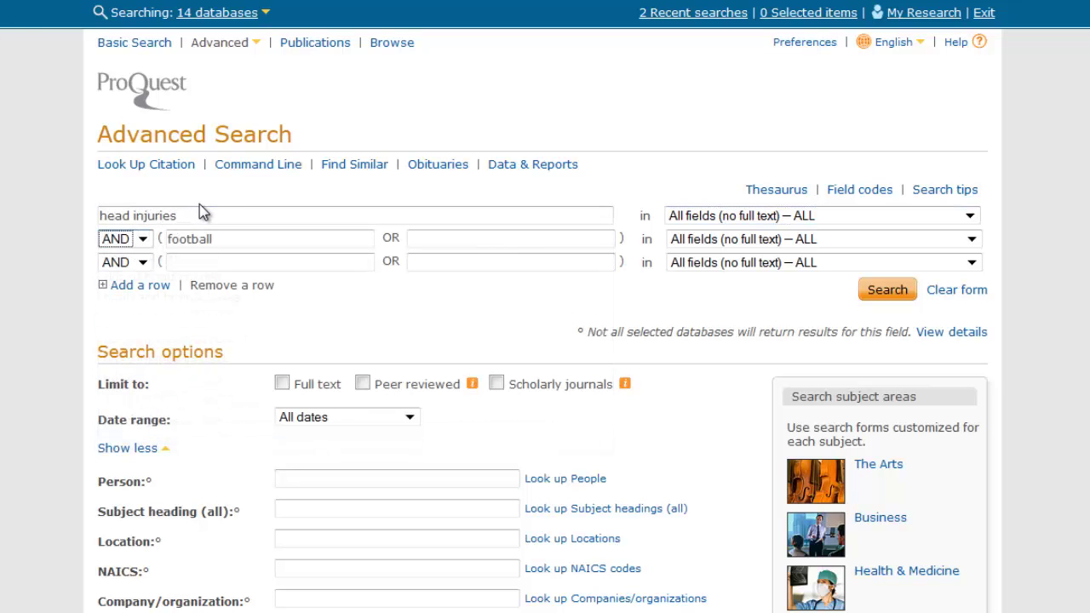
pyautogui.click(222, 269)
pyautogui.write('youth')
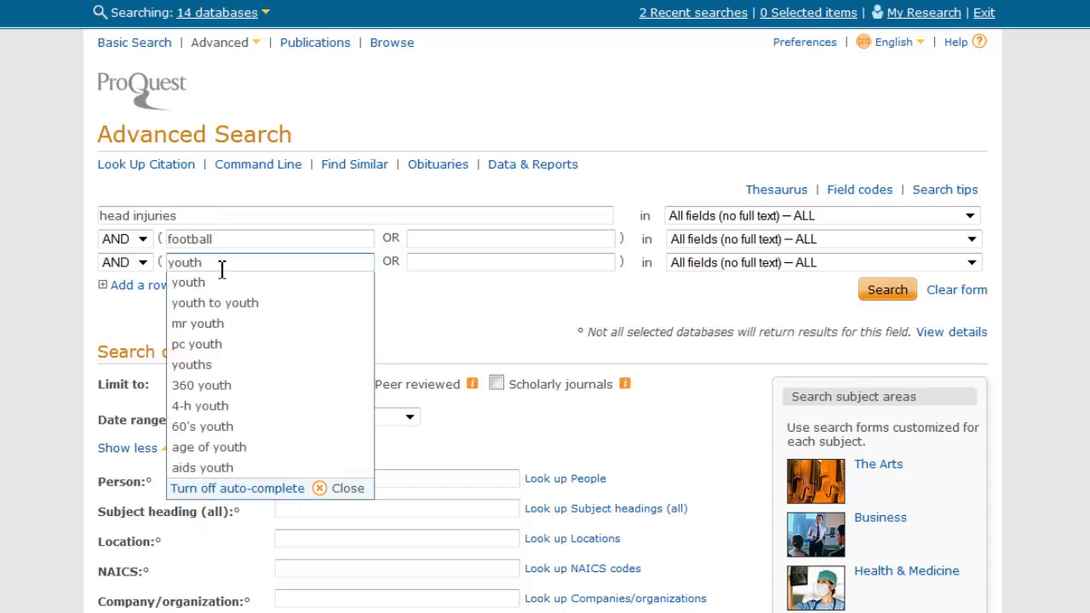
pyautogui.click(441, 309)
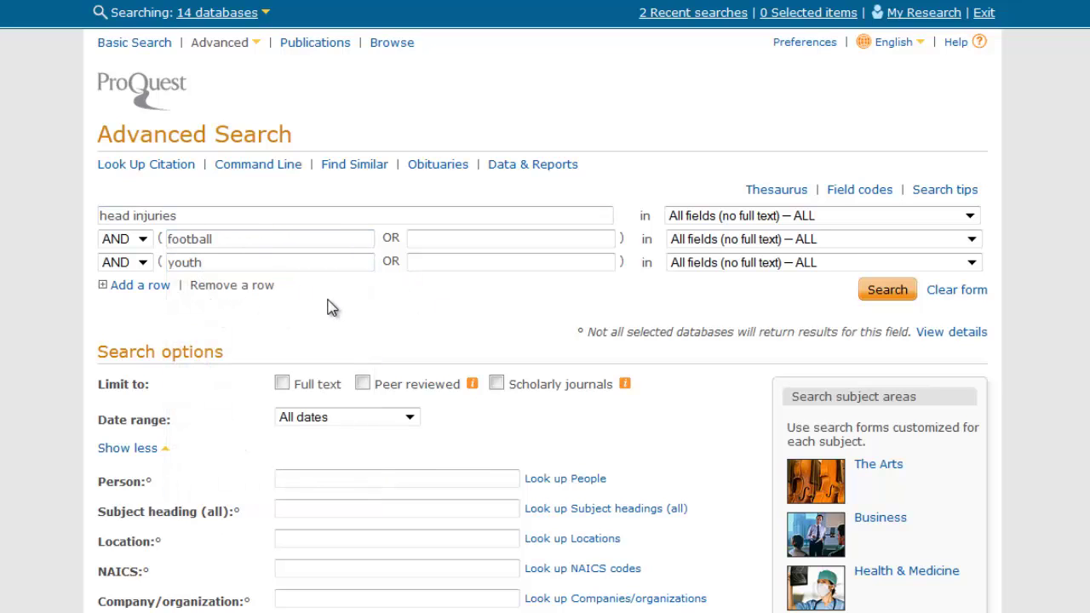
pyautogui.click(866, 294)
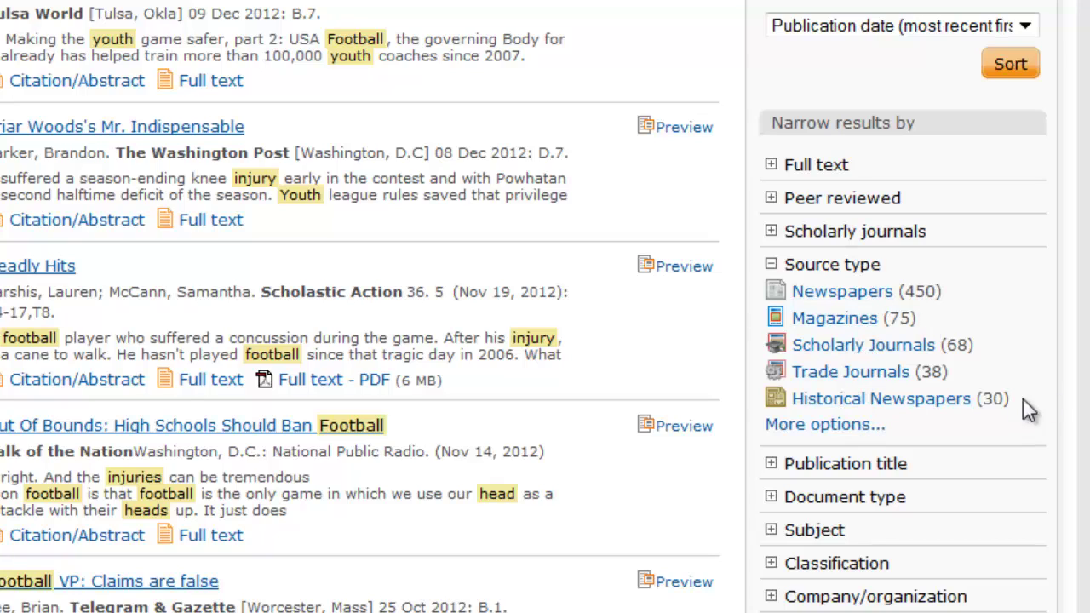
# Filter to Newspapers and read the full text of 'A worried NFL confronts its future'.
pyautogui.click(842, 291)
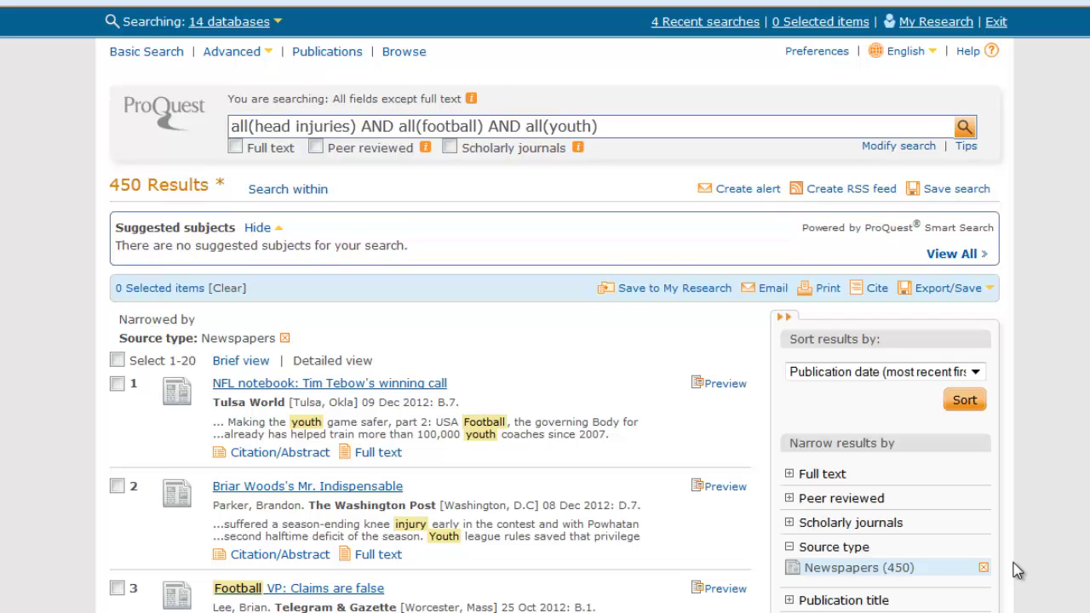
pyautogui.scroll(-3, 425, 596)
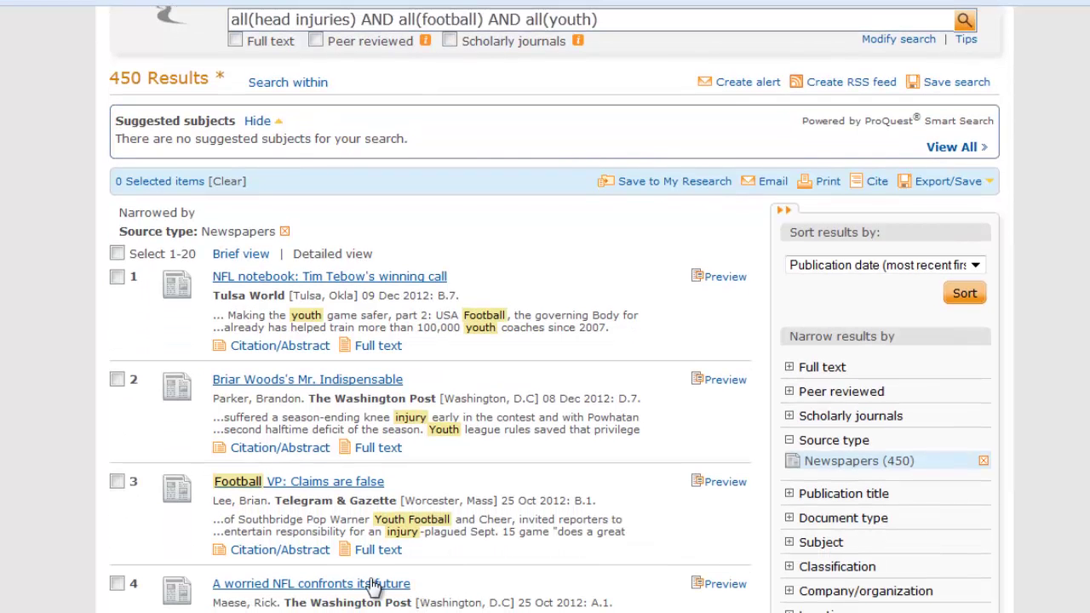
pyautogui.click(375, 584)
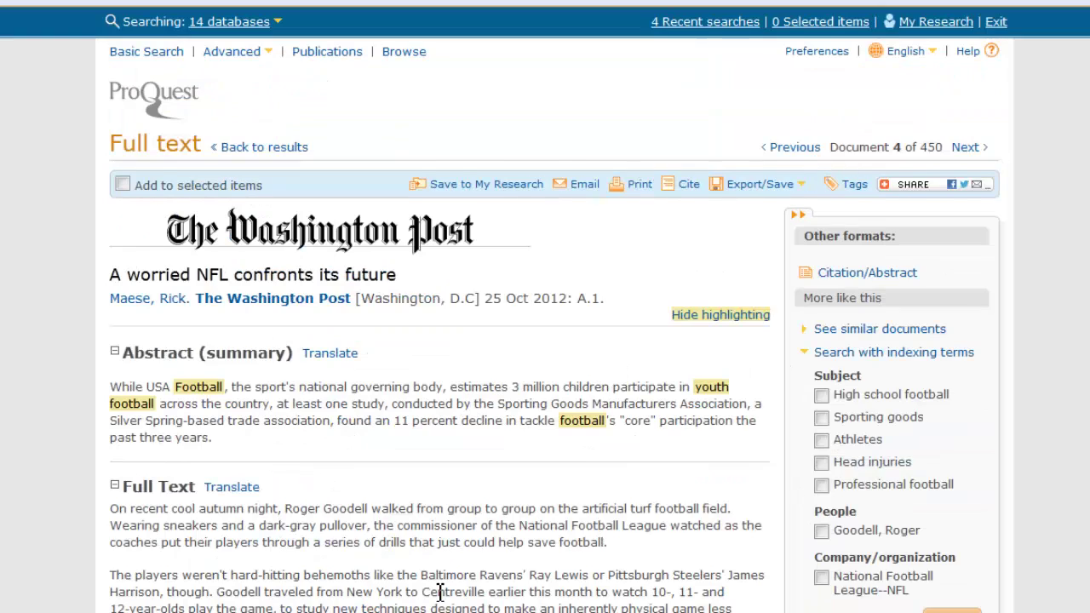
pyautogui.scroll(-12, 369, 486)
pyautogui.scroll(9, 367, 480)
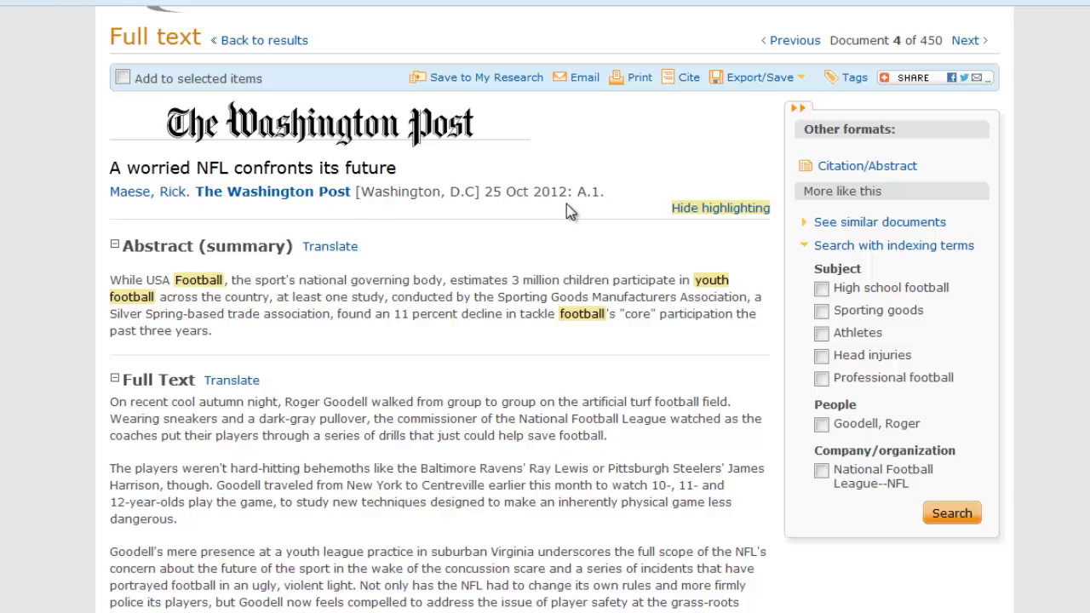
pyautogui.scroll(-20, 523, 302)
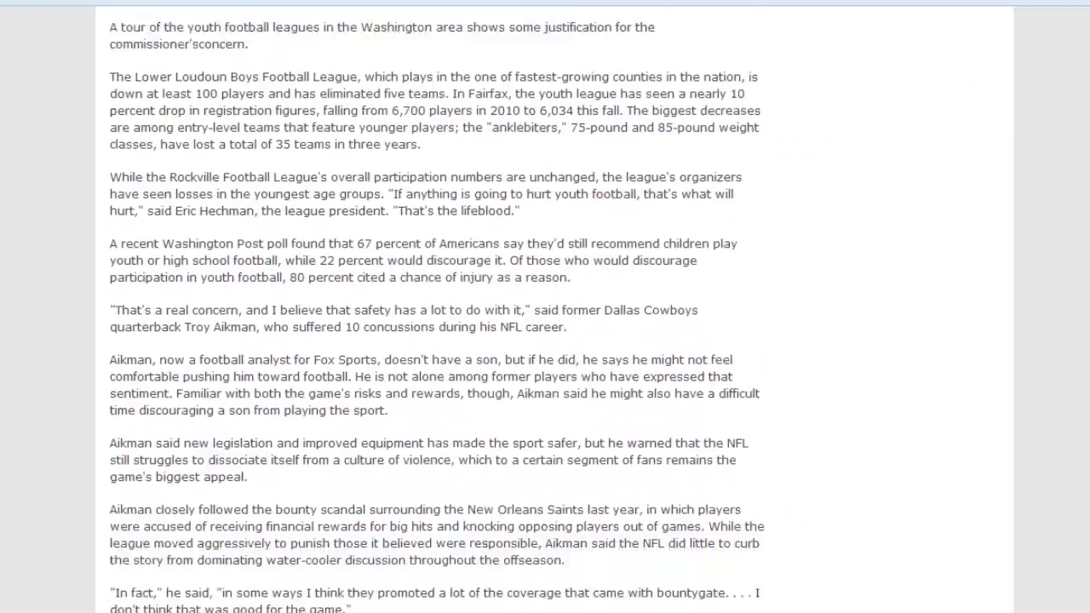
pyautogui.scroll(20, 458, 610)
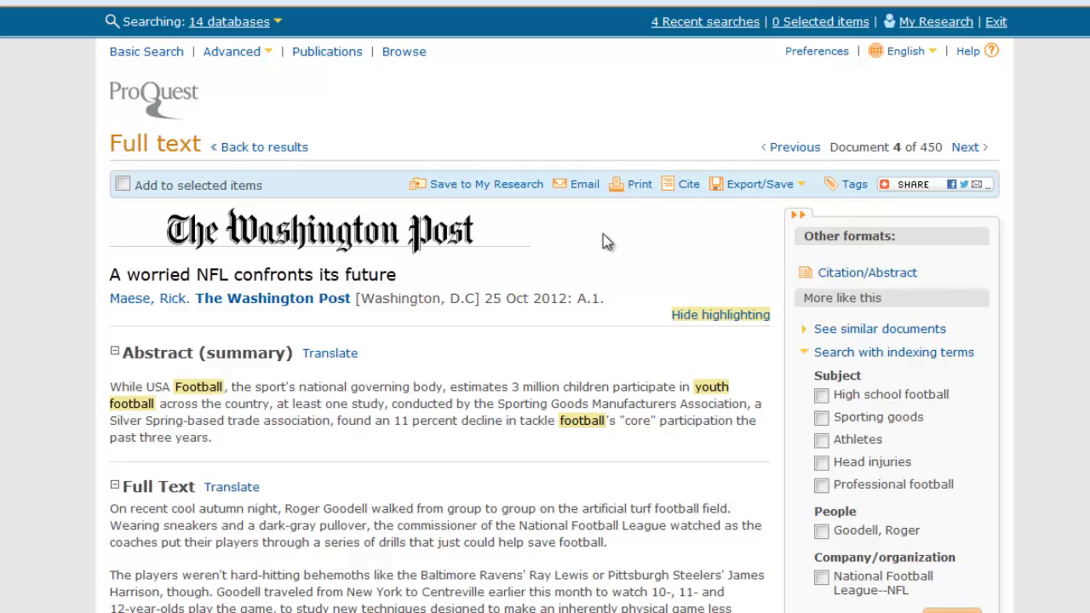
pyautogui.click(586, 195)
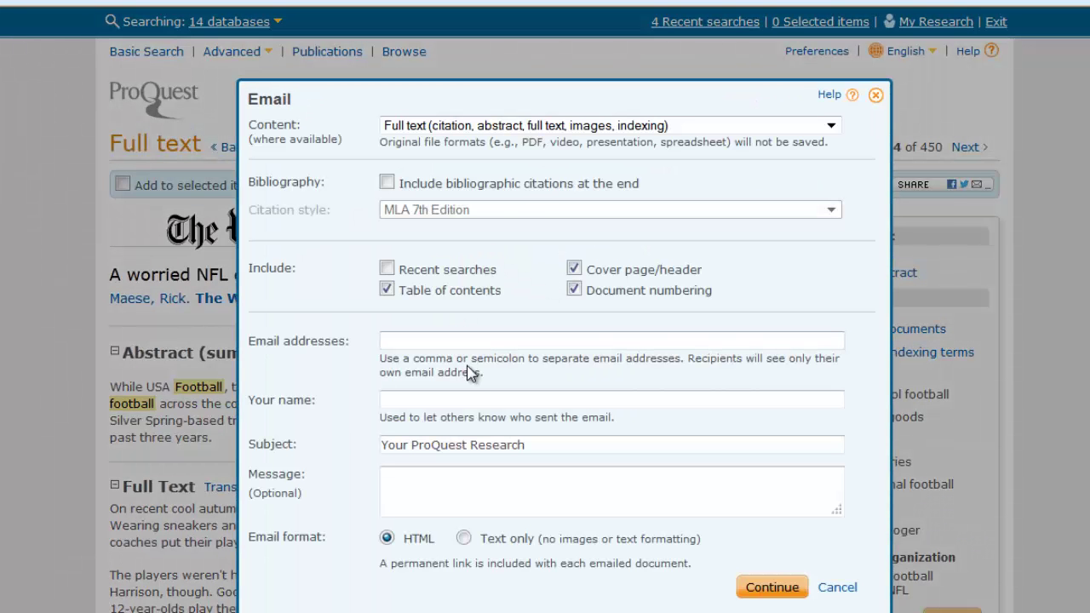
pyautogui.click(874, 96)
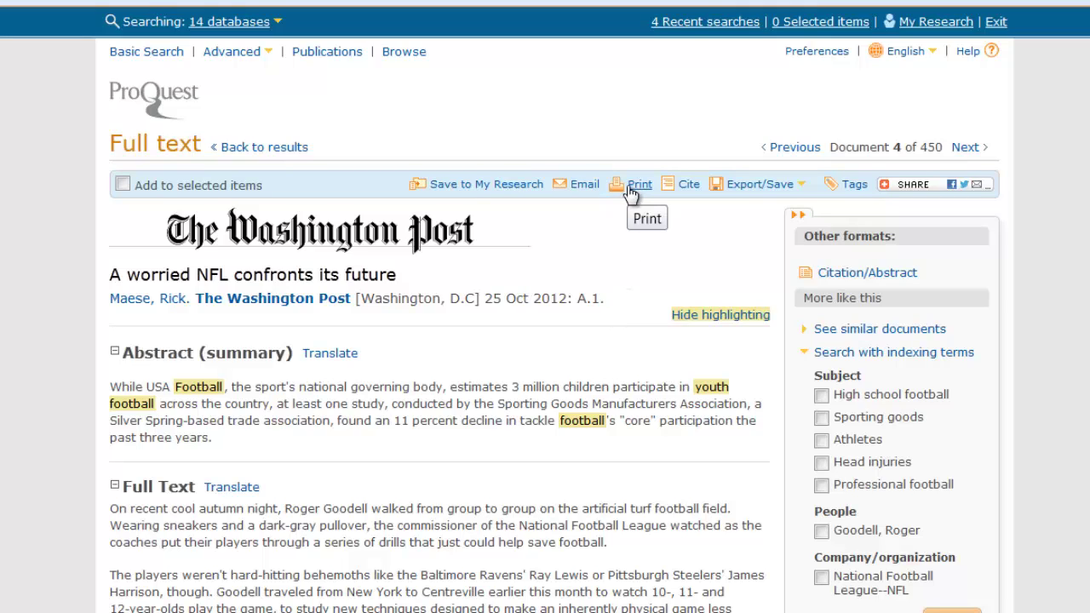
# Open the Cite dialog for the Washington Post article to get its MLA citation.
pyautogui.click(686, 188)
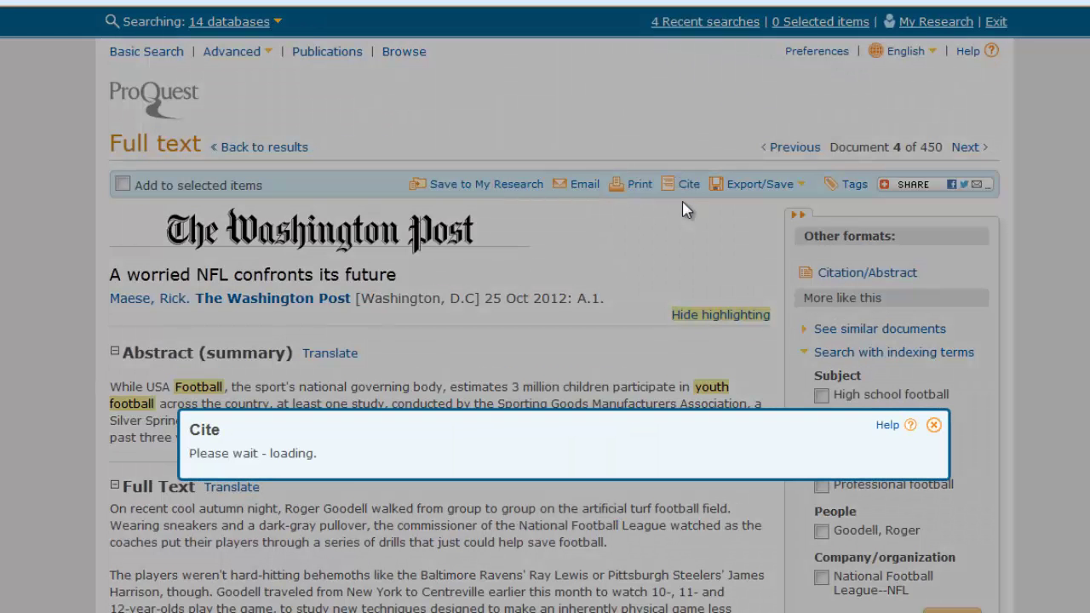